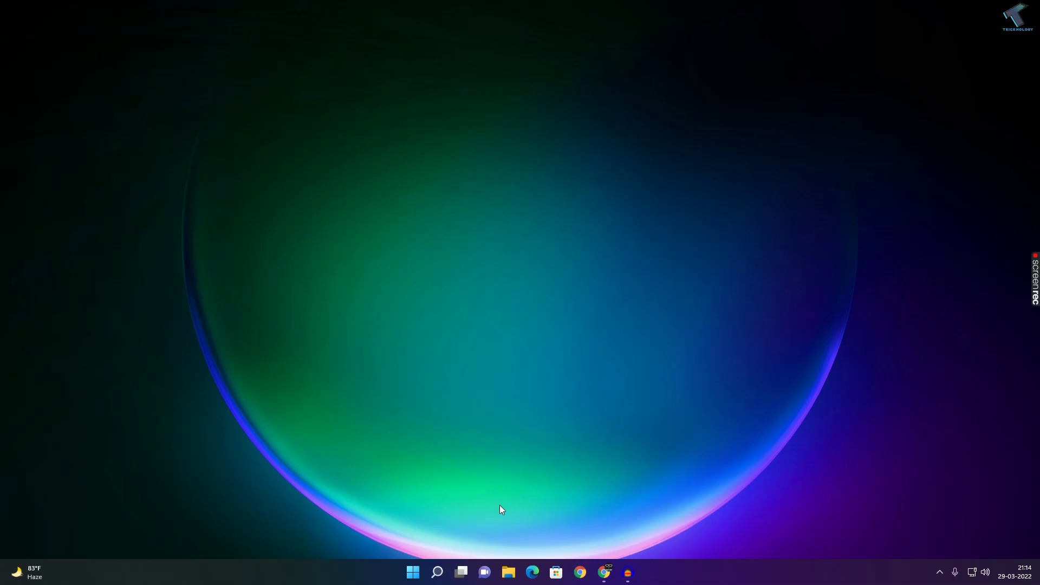
# Check the Start menu power button, which reports no power options available, then reopen Start.
pyautogui.click(414, 573)
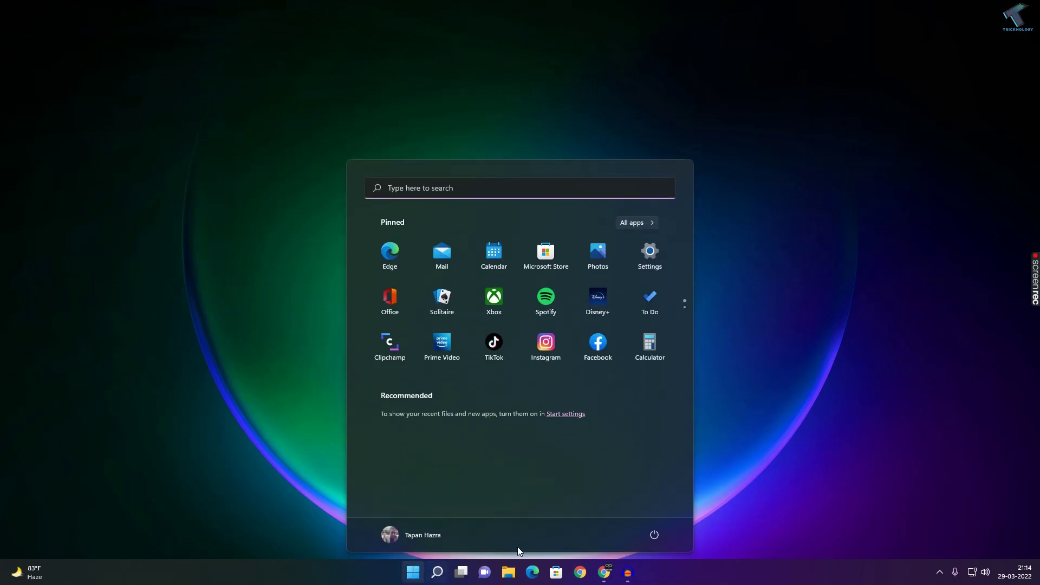
pyautogui.click(655, 536)
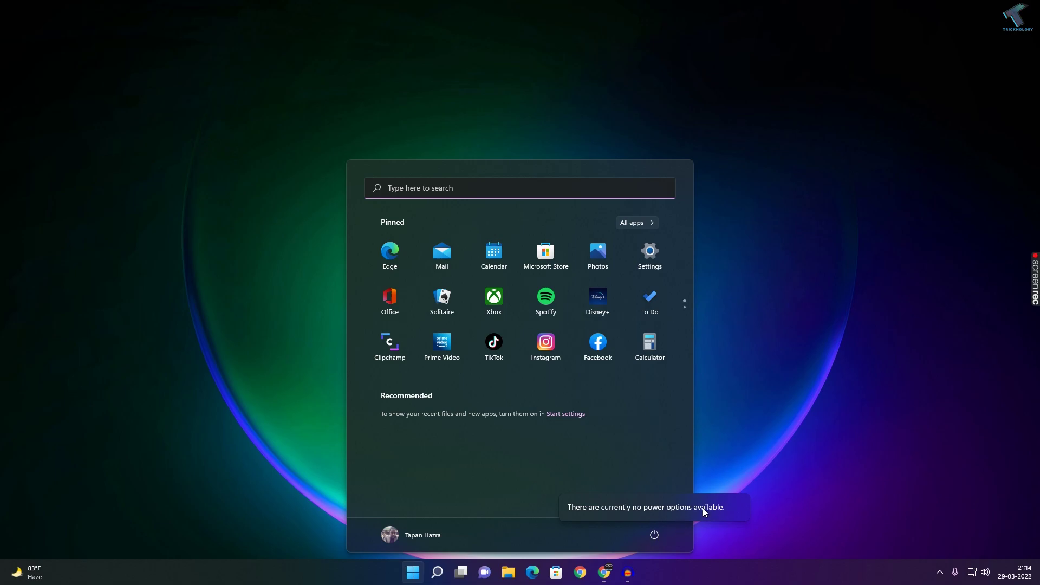
pyautogui.click(411, 576)
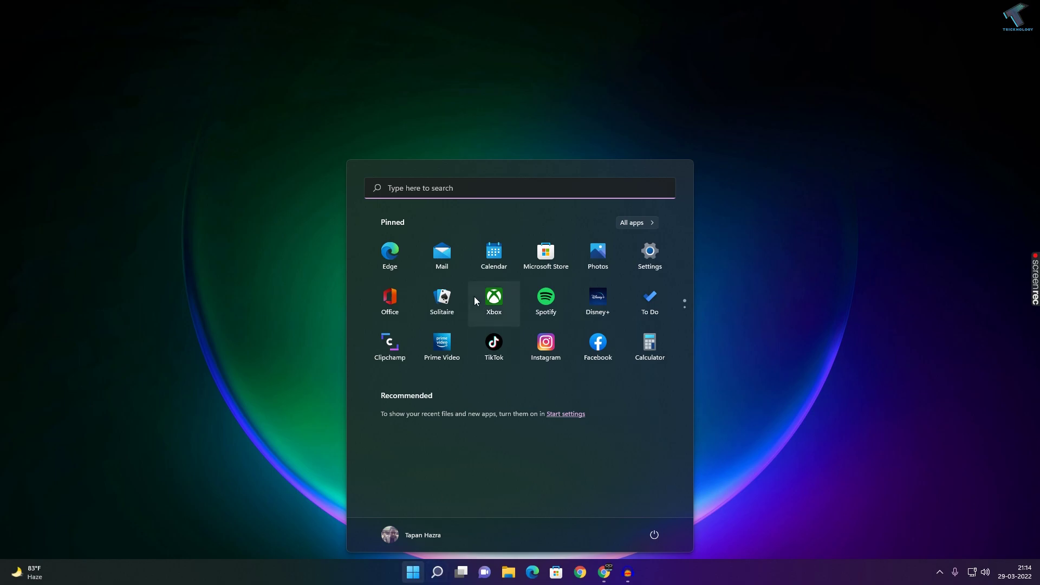
pyautogui.write('l')
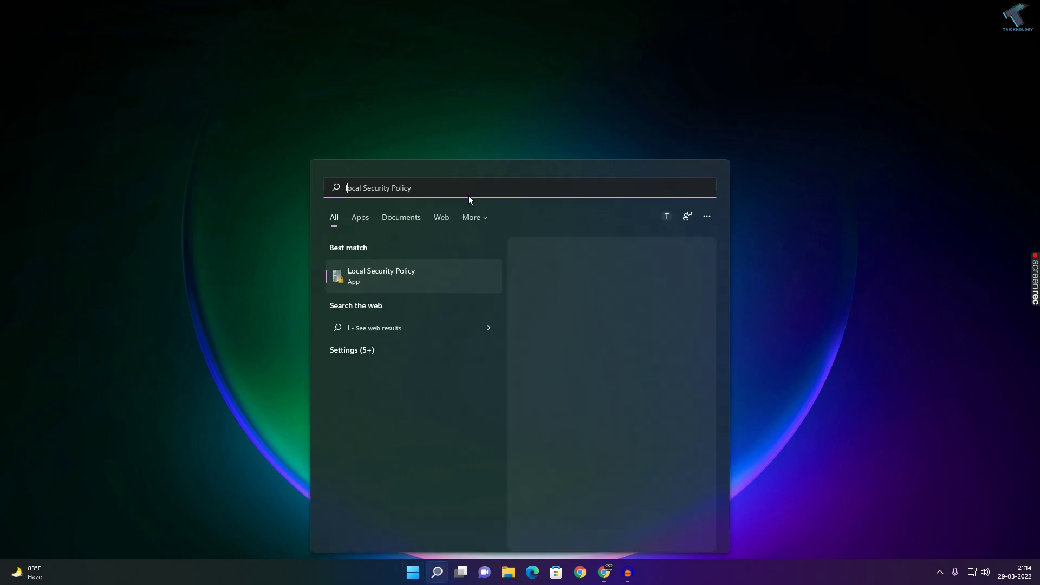
pyautogui.write('ocal securi')
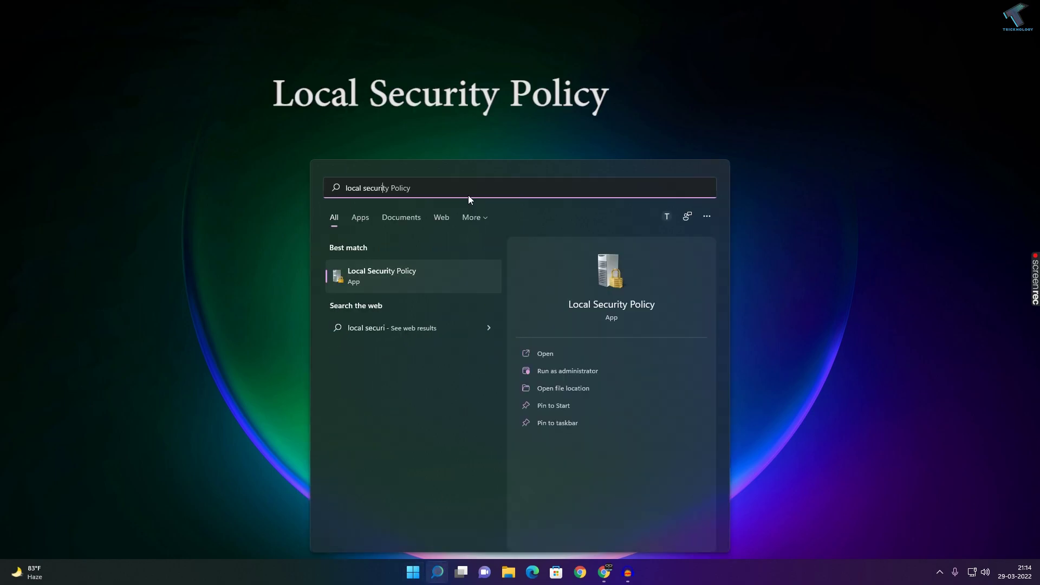
pyautogui.write('ty policy')
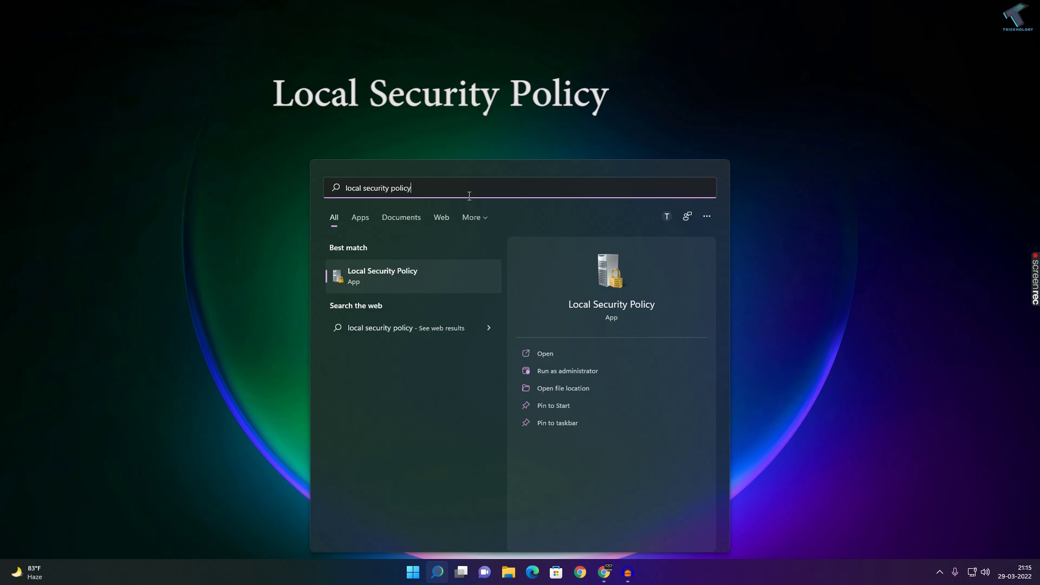
# Launch Local Security Policy and select 'Shut down the system' under Local Policies > User Rights Assignment.
pyautogui.click(426, 275)
pyautogui.moveTo(249, 9); pyautogui.dragTo(551, 79)
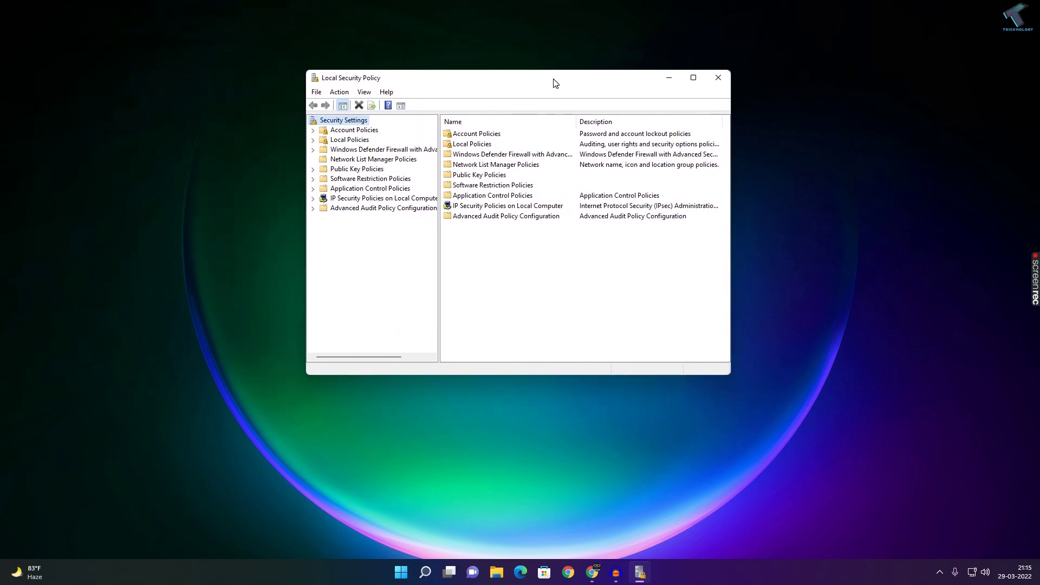
pyautogui.click(312, 140)
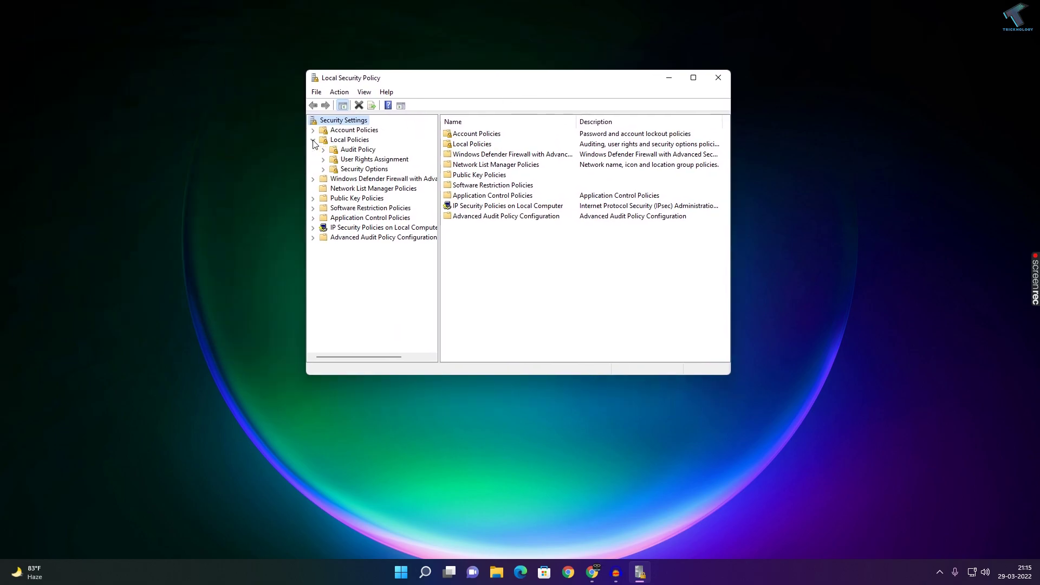
pyautogui.click(406, 162)
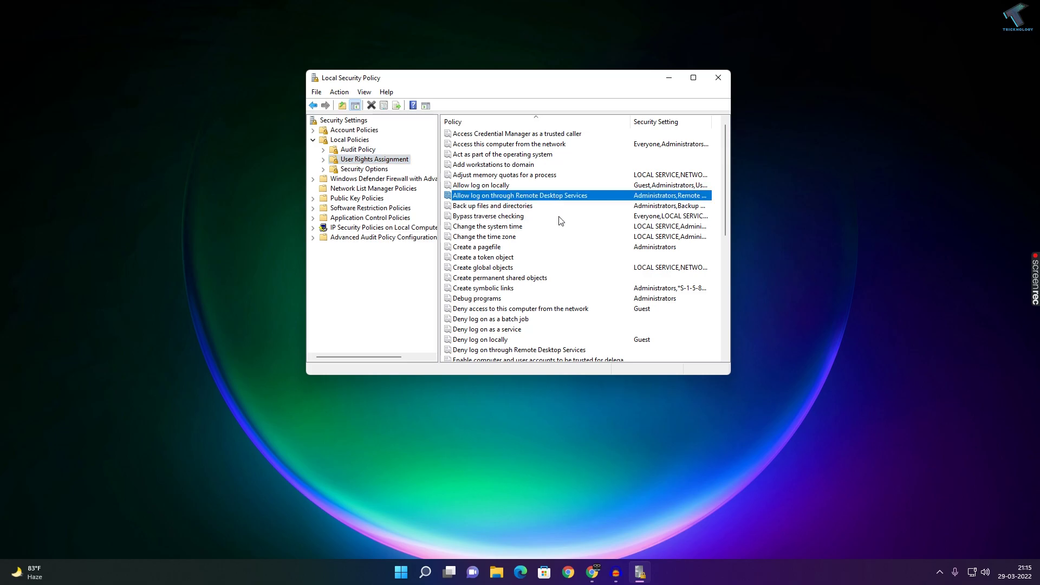
pyautogui.scroll(-1, 557, 199)
pyautogui.scroll(-5, 567, 249)
pyautogui.scroll(-2, 566, 250)
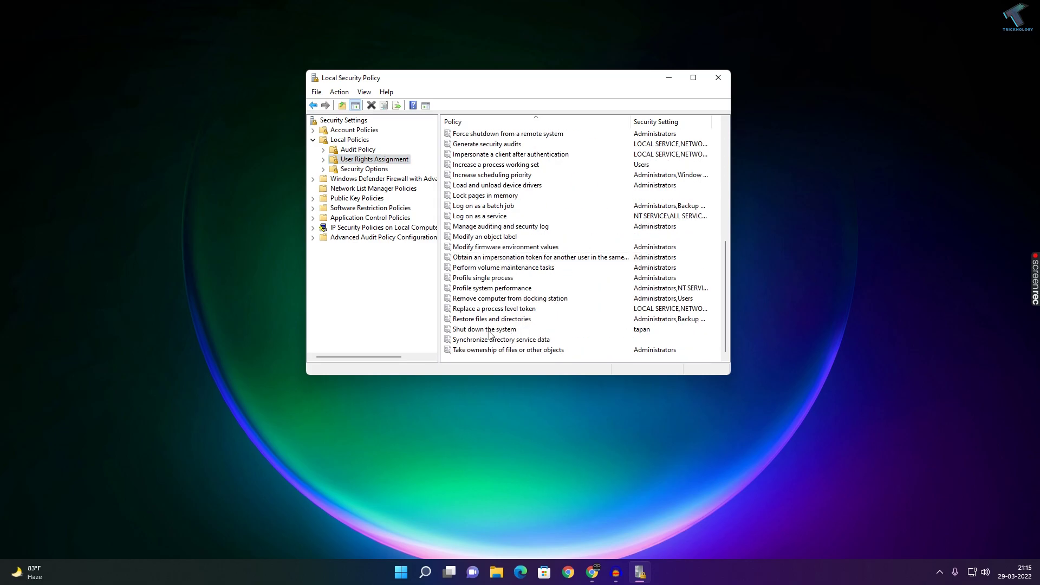
pyautogui.click(469, 330)
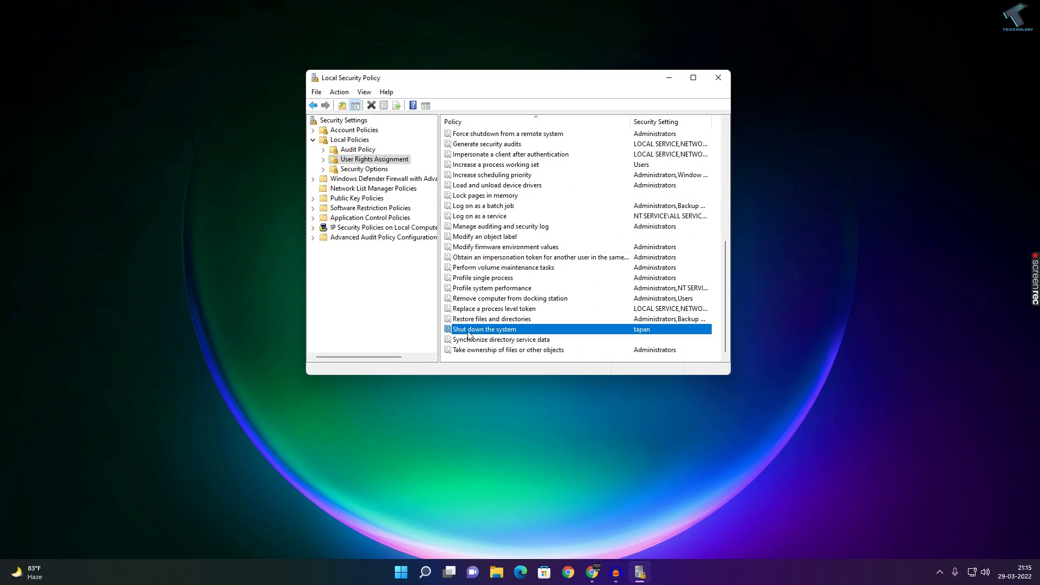
# Add the user 'test' to the 'Shut down the system' right and apply the change.
pyautogui.doubleClick(508, 331)
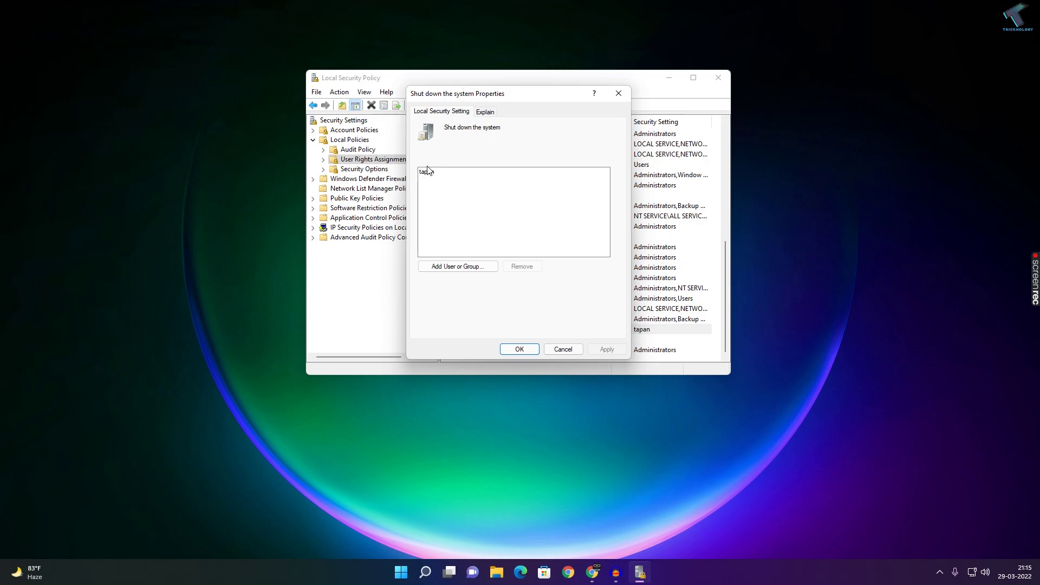
pyautogui.click(461, 266)
pyautogui.write('test')
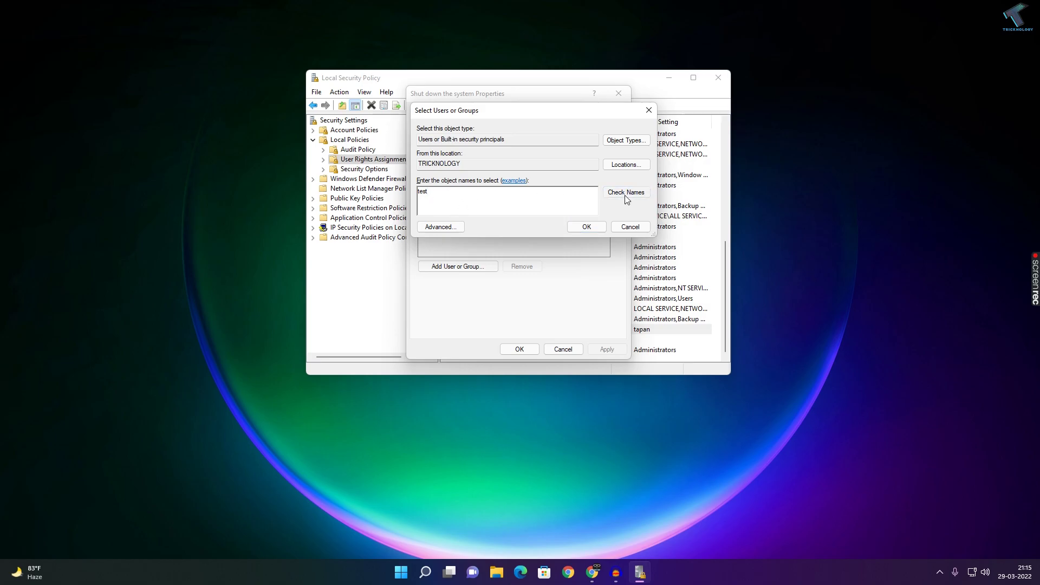
pyautogui.click(624, 196)
pyautogui.click(601, 228)
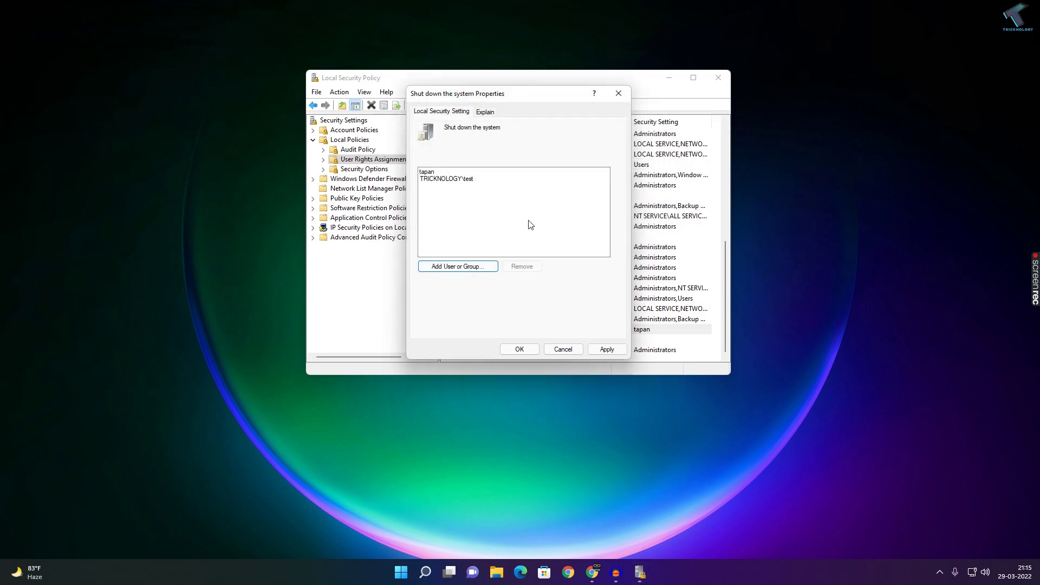
pyautogui.click(467, 180)
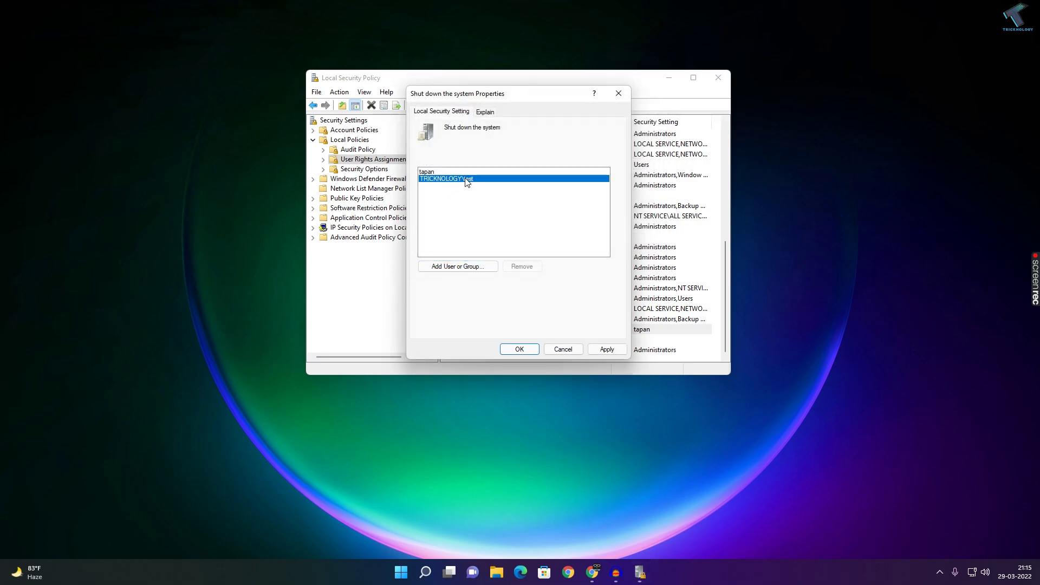
pyautogui.click(615, 349)
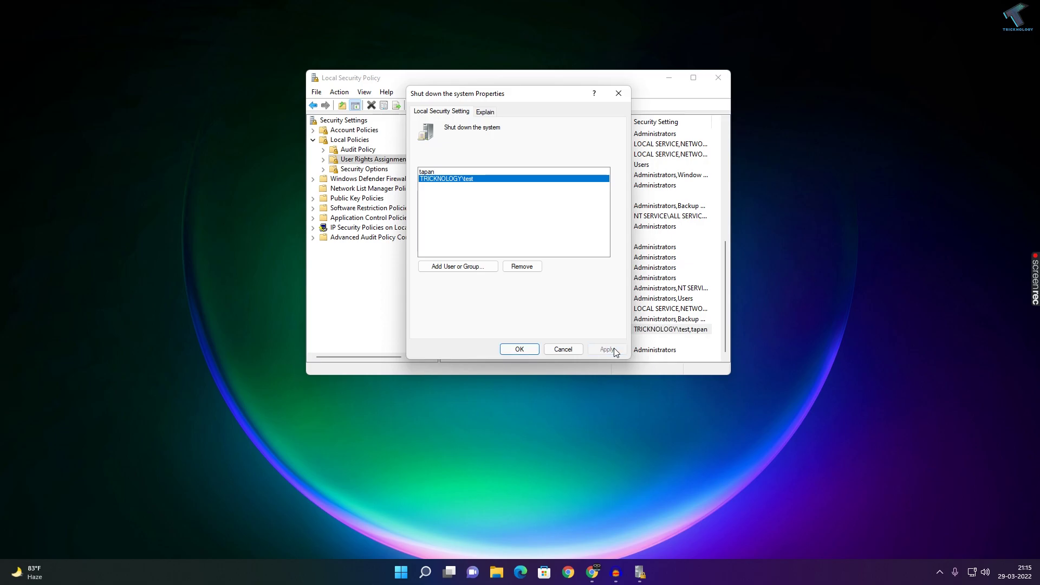
pyautogui.click(536, 351)
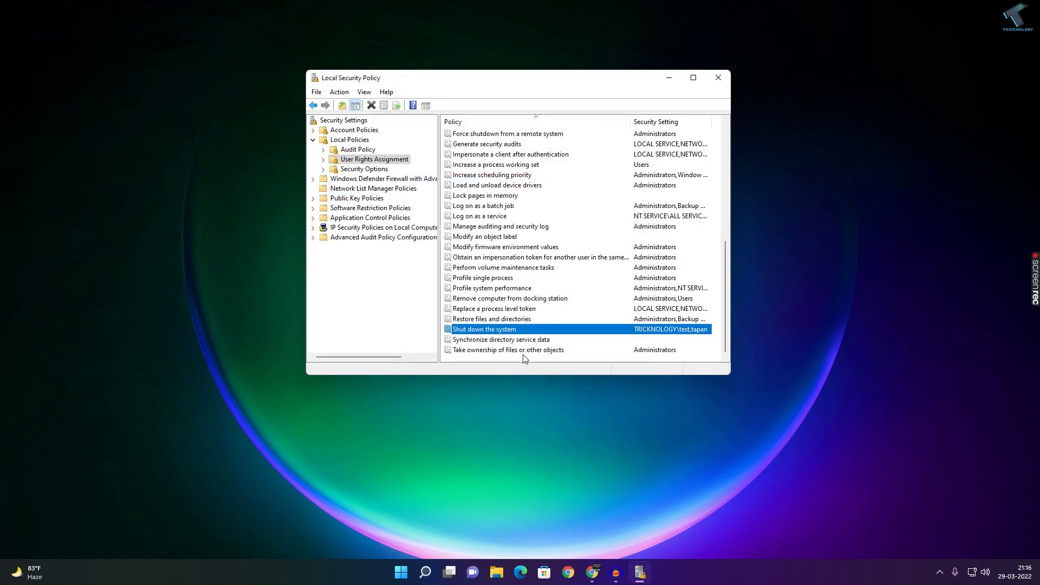
# Recheck the Start menu power options, then search Start for 'edit group policy'.
pyautogui.click(670, 78)
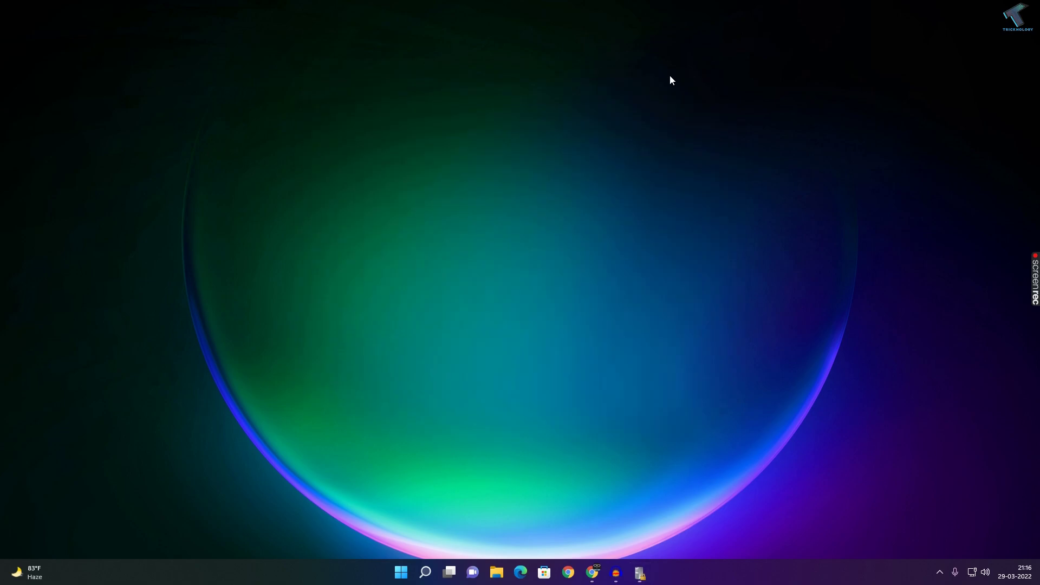
pyautogui.click(401, 572)
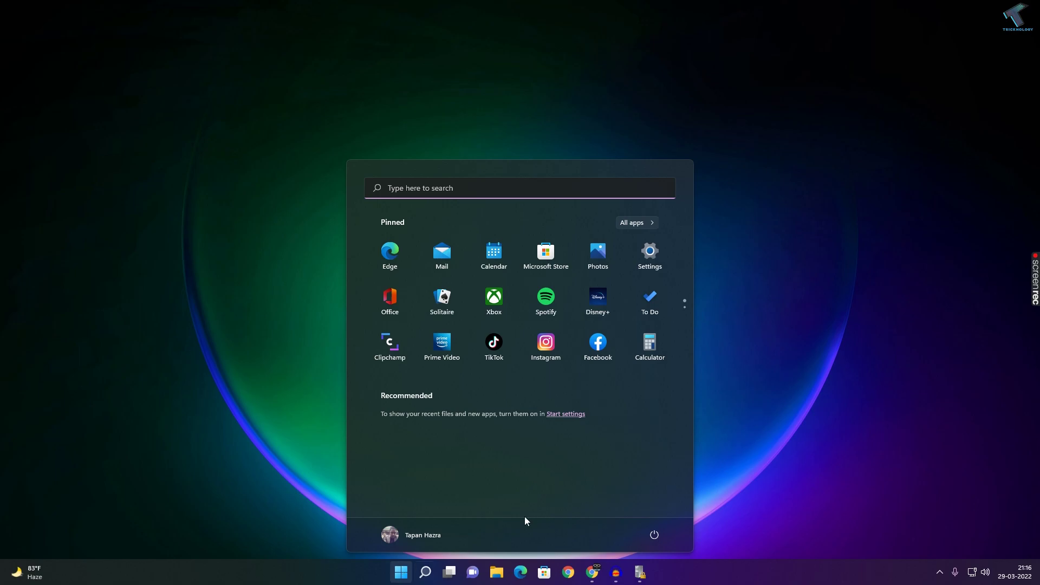
pyautogui.click(659, 538)
pyautogui.write('edit')
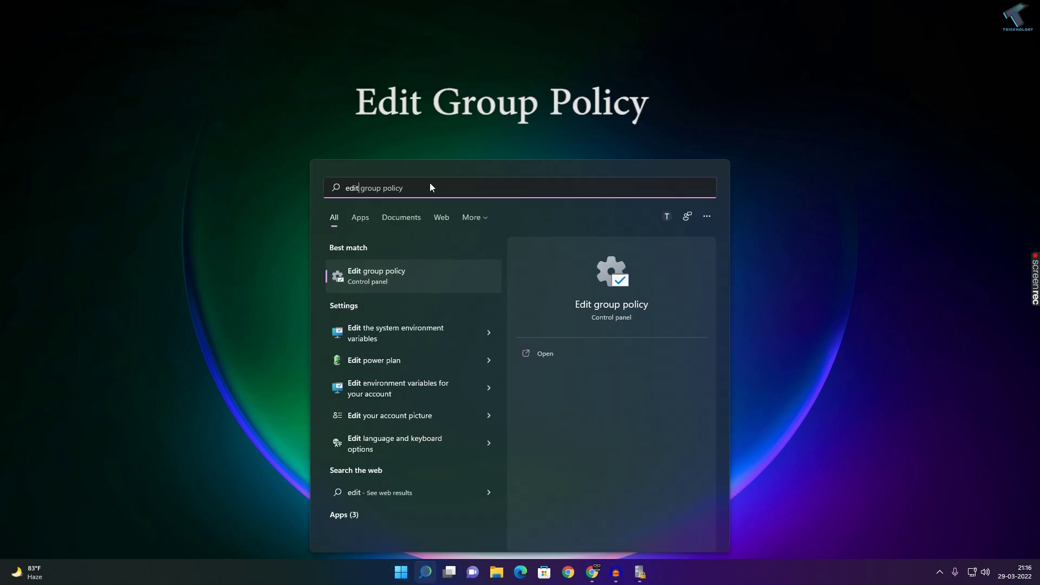
pyautogui.write(' group policy groupl')
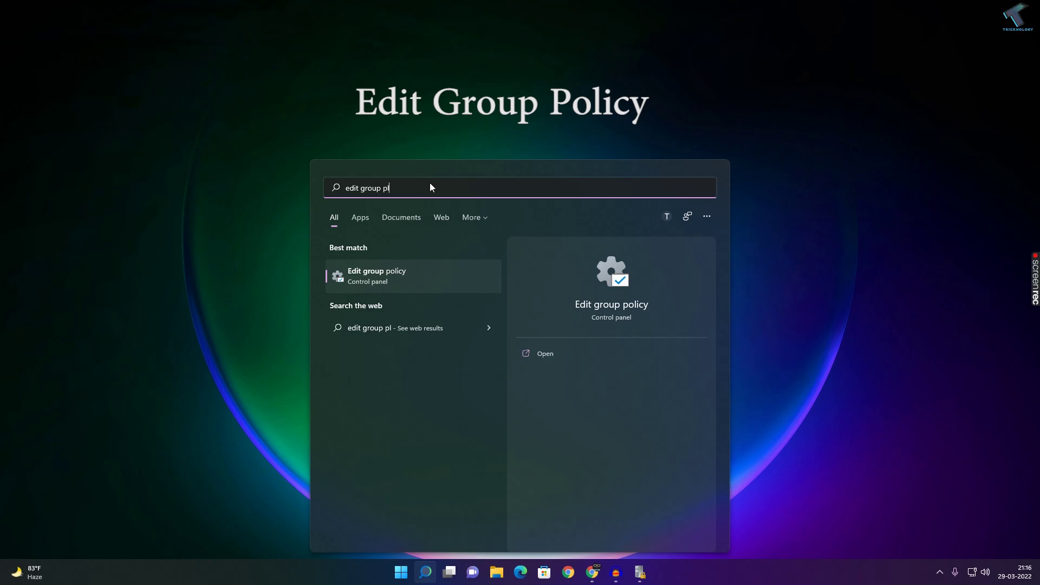
pyautogui.press('BackSpace')
pyautogui.write('olic')
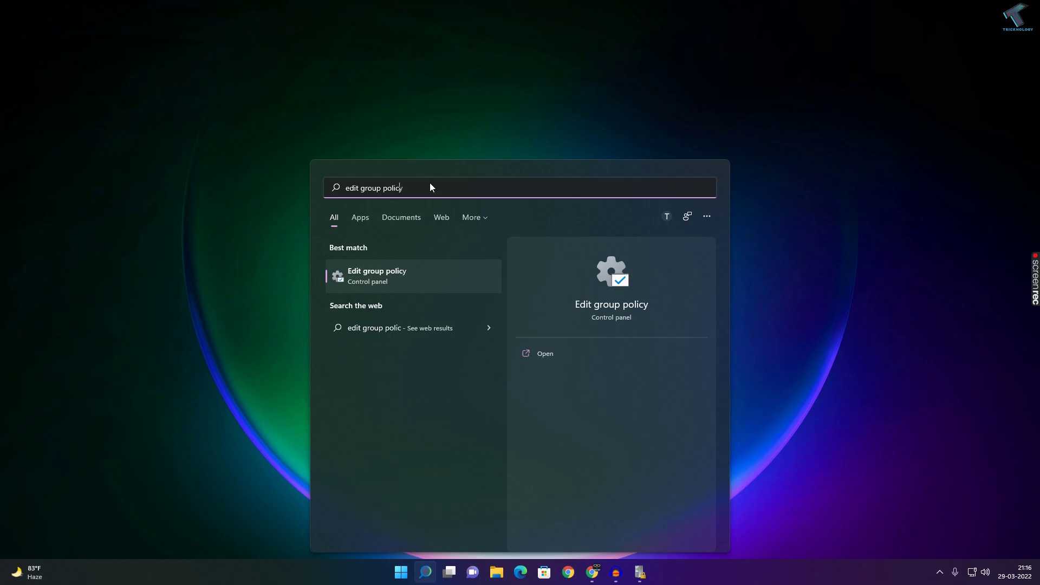
pyautogui.write('y')
# Launch Group Policy Editor and expand User Configuration > Administrative Templates > Start Menu and Taskbar.
pyautogui.click(409, 273)
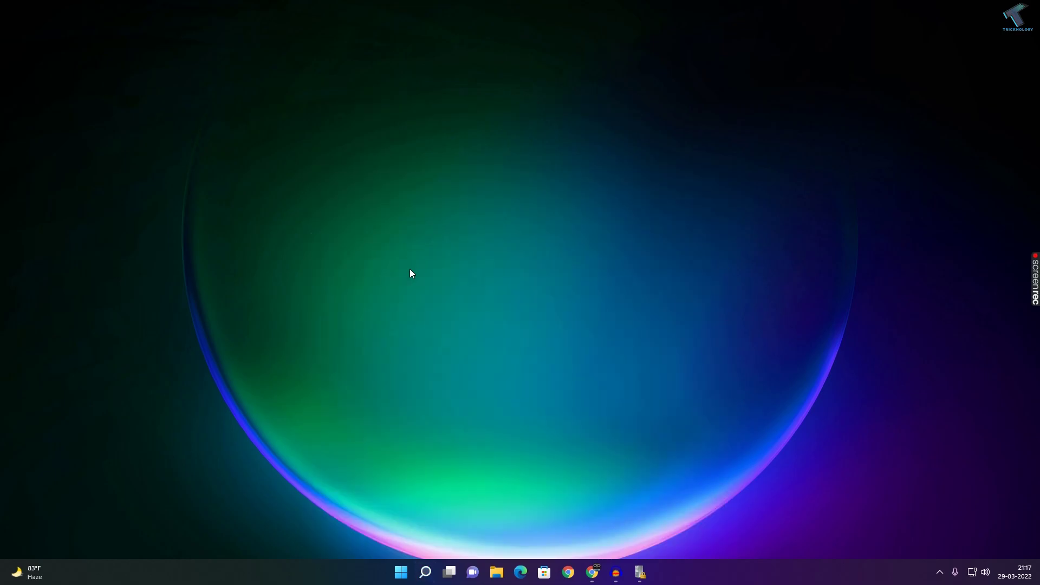
pyautogui.moveTo(383, 103); pyautogui.dragTo(606, 103)
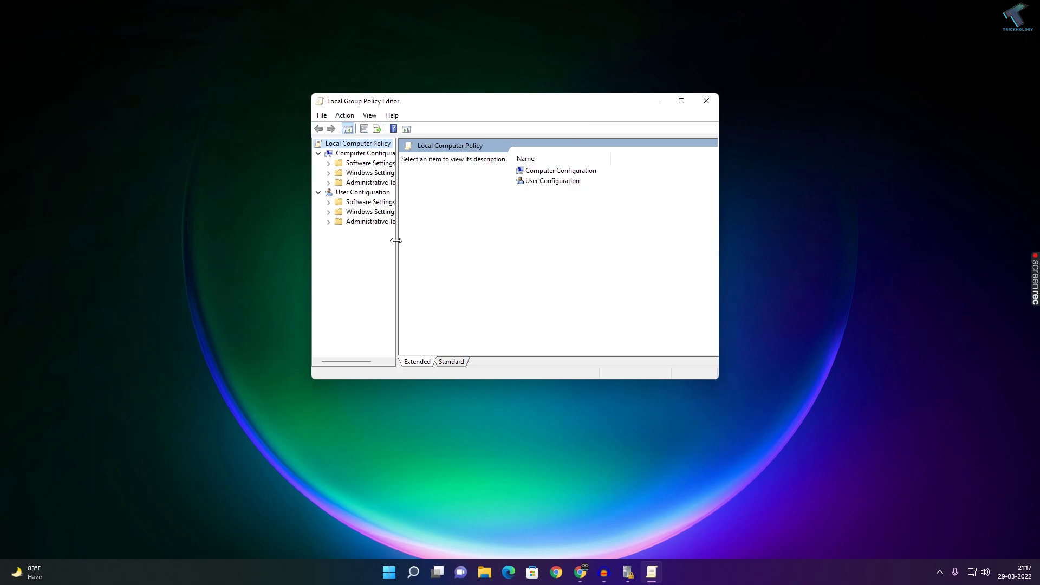
pyautogui.moveTo(396, 240); pyautogui.dragTo(449, 243)
pyautogui.click(317, 193)
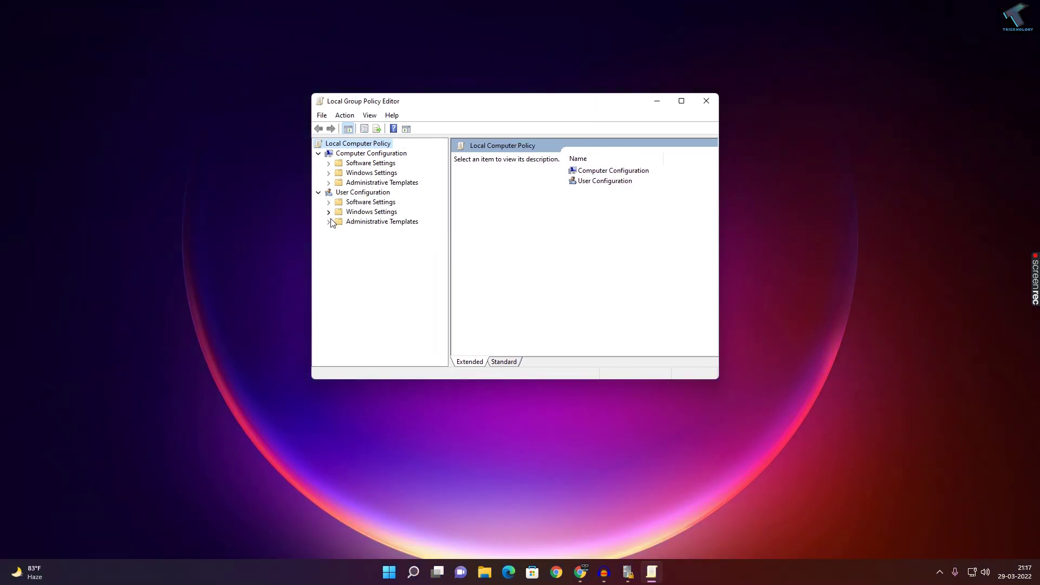
pyautogui.click(329, 221)
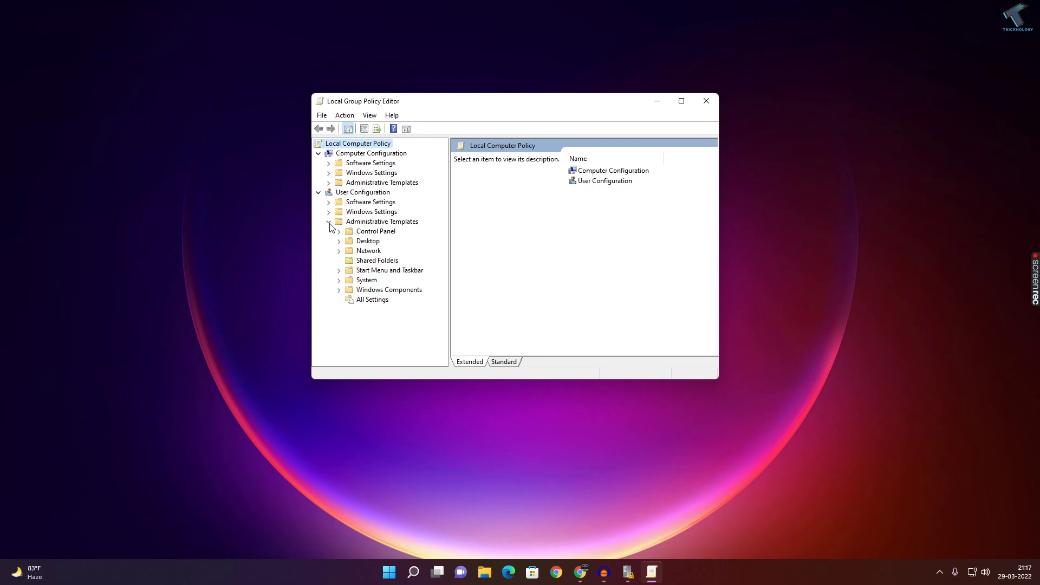
pyautogui.click(373, 273)
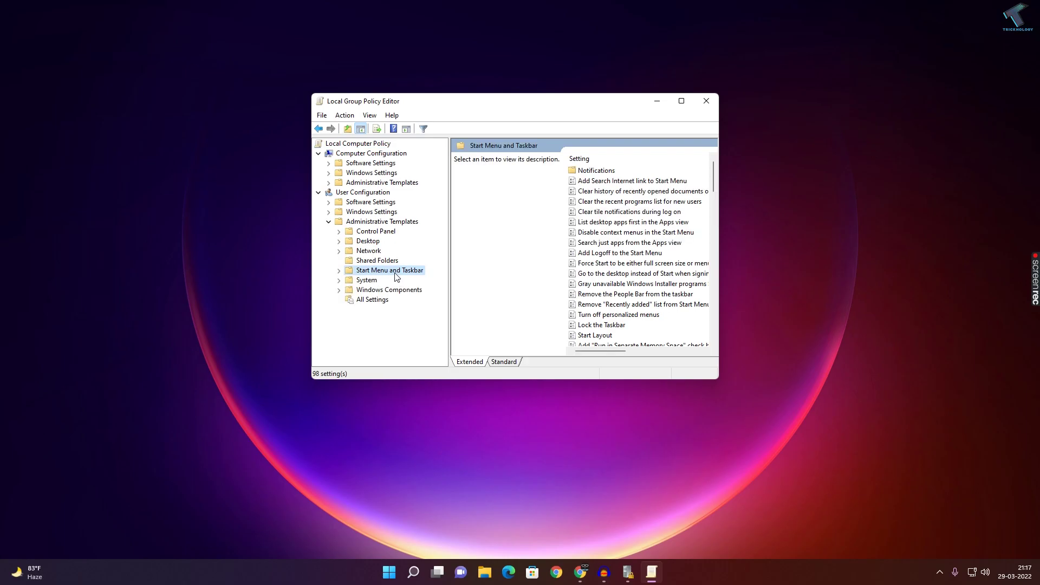
pyautogui.moveTo(712, 181); pyautogui.dragTo(712, 259)
# Select the 'Remove and prevent access to the Shut Down...' policy and widen the editor.
pyautogui.click(656, 233)
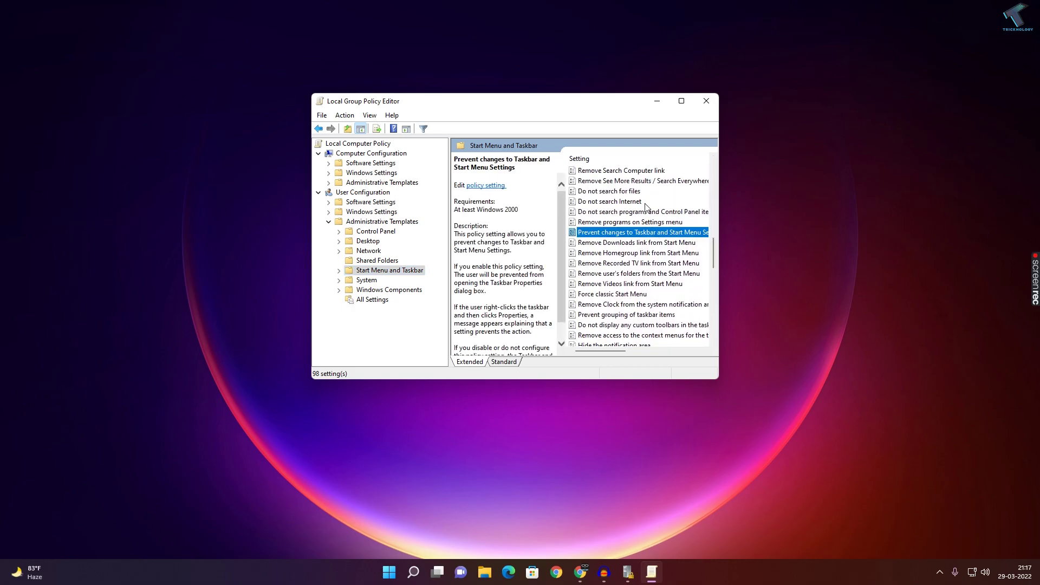
pyautogui.scroll(1, 646, 207)
pyautogui.click(646, 204)
pyautogui.scroll(5, 642, 199)
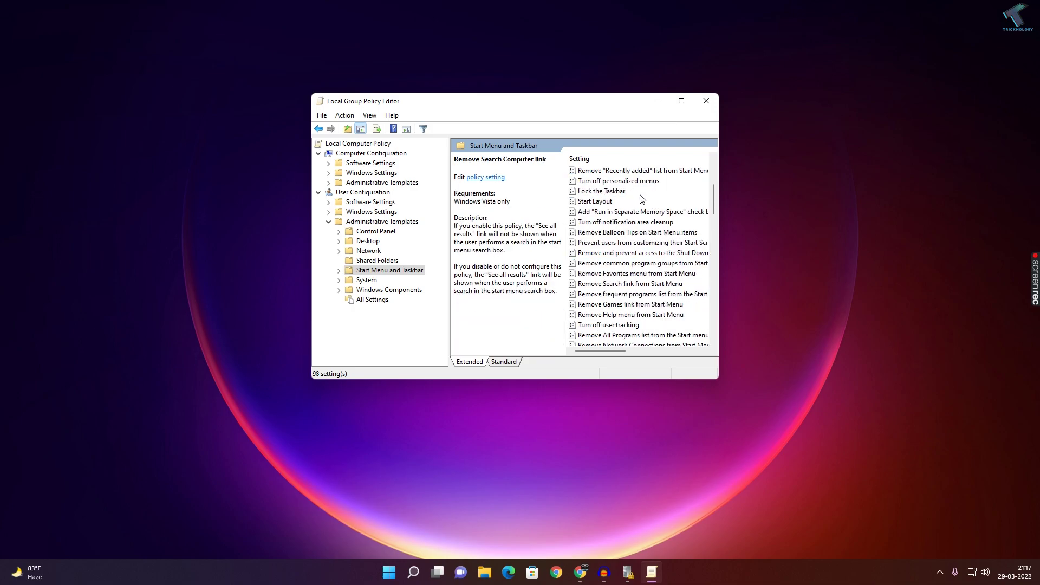
pyautogui.click(641, 232)
pyautogui.click(653, 253)
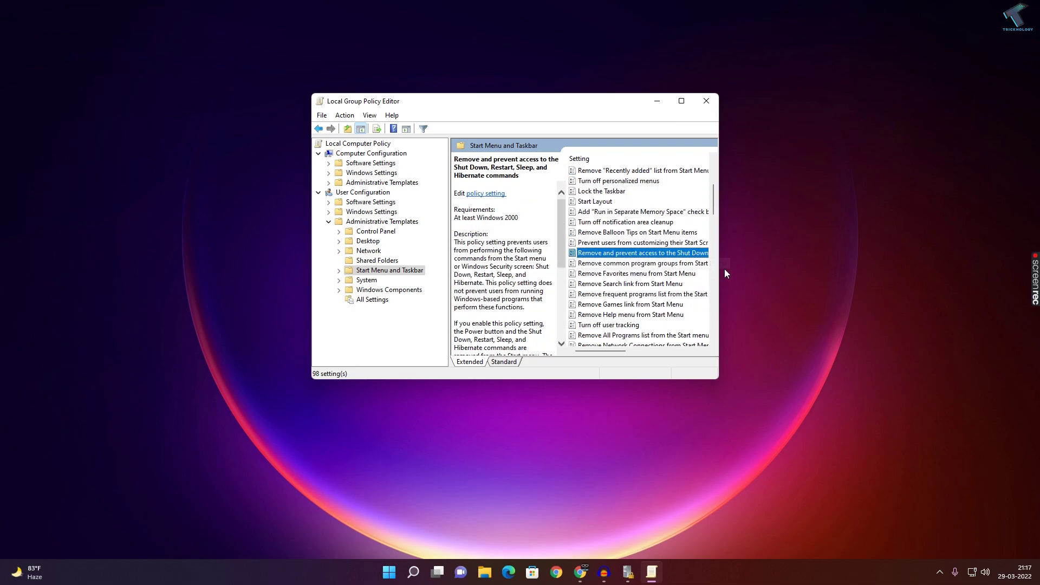
pyautogui.moveTo(726, 274); pyautogui.dragTo(884, 269)
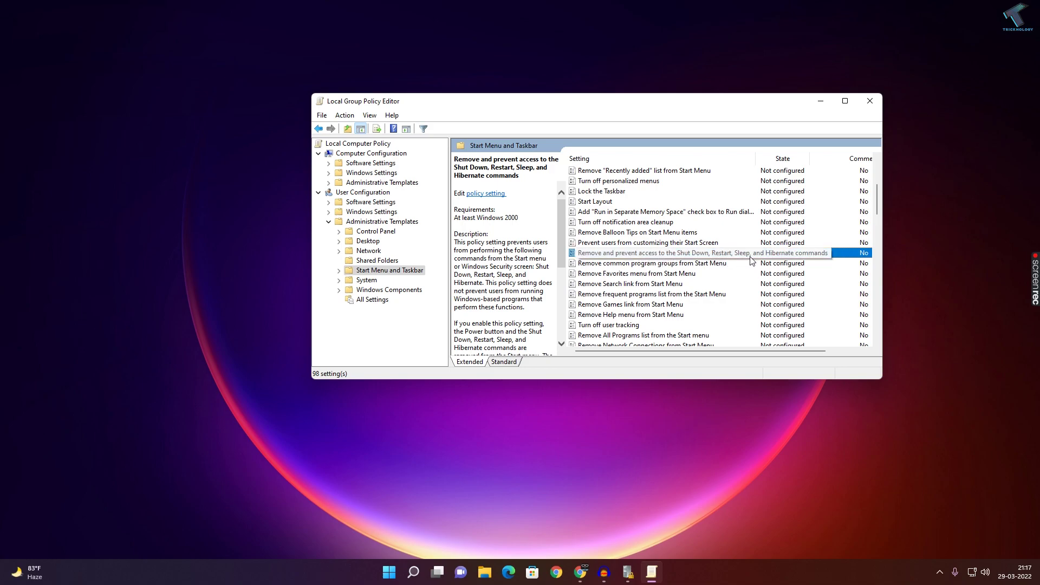
# Change the Shut Down/Restart/Sleep/Hibernate removal policy from Enabled to Not Configured and apply it.
pyautogui.doubleClick(660, 255)
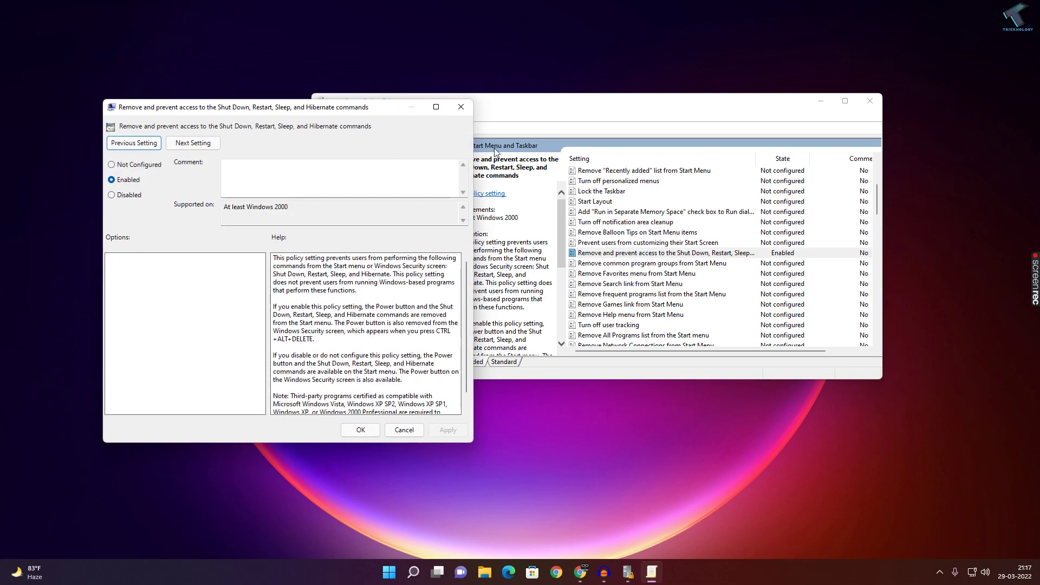
pyautogui.moveTo(342, 115); pyautogui.dragTo(603, 133)
pyautogui.click(401, 185)
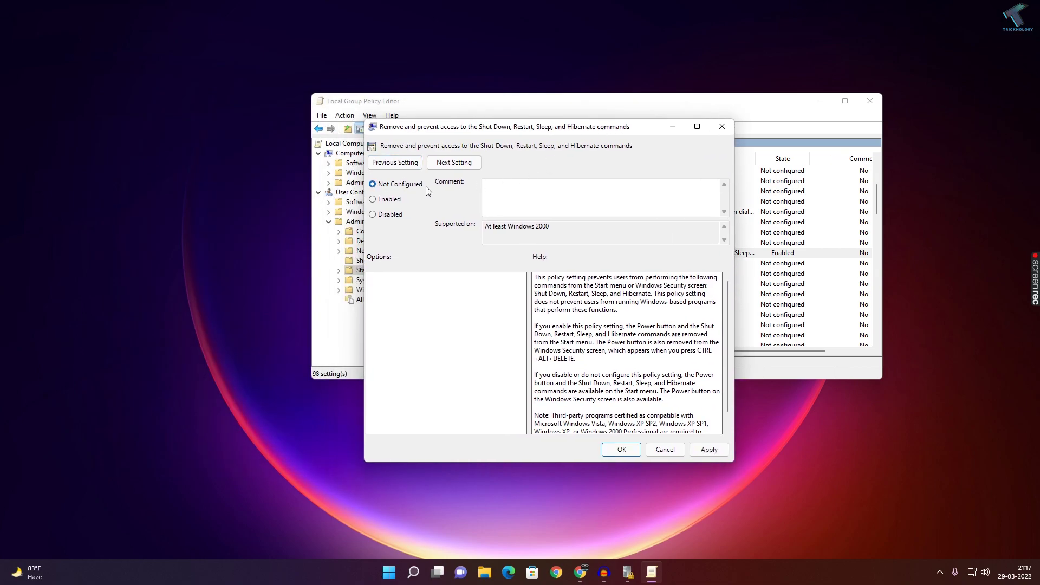
pyautogui.click(707, 452)
pyautogui.click(622, 449)
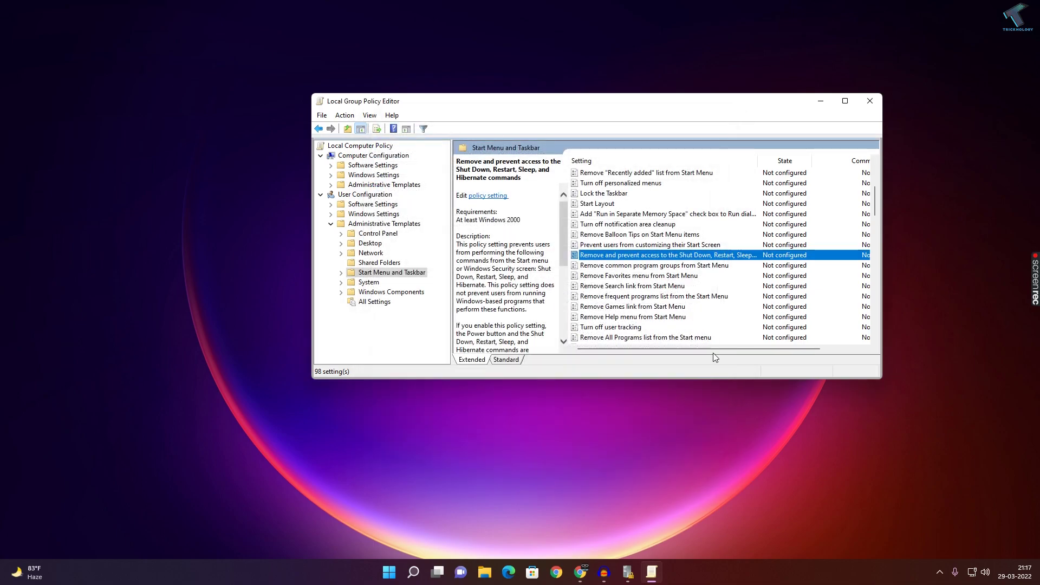
# Close the editor, confirm Start's power button lists Sleep, Shut down and Restart, and open Settings.
pyautogui.click(869, 101)
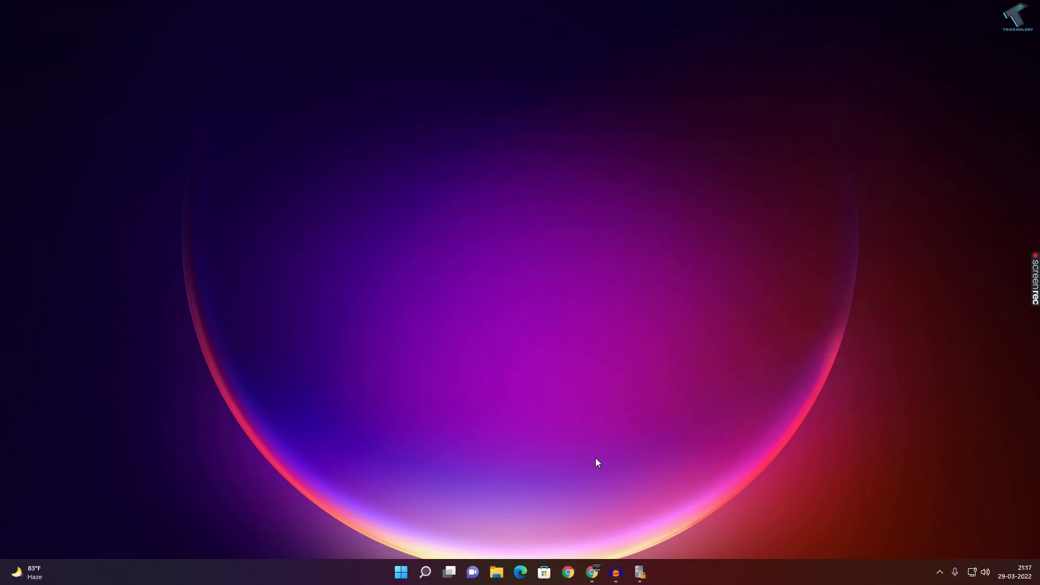
pyautogui.click(400, 572)
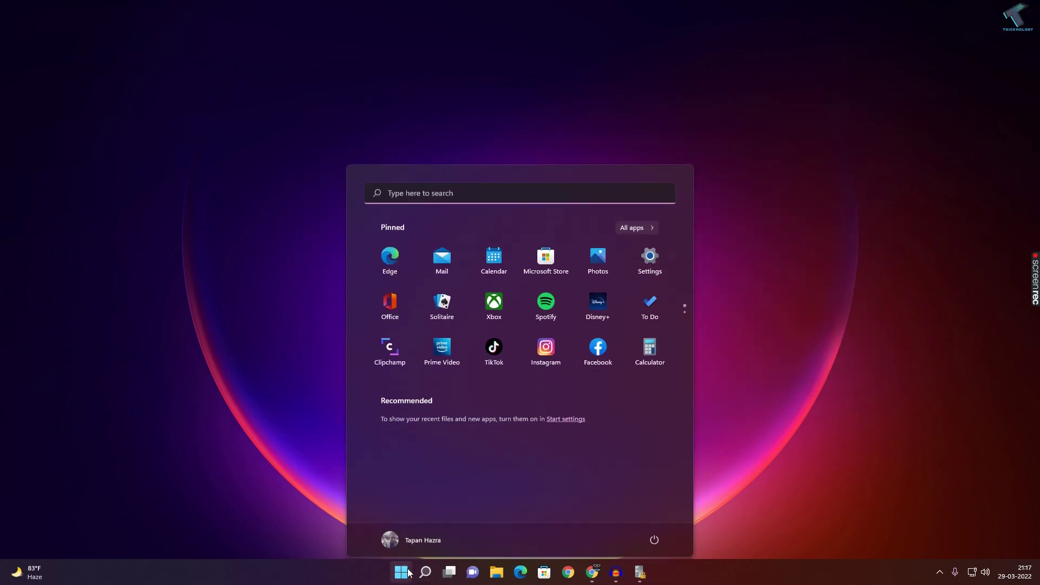
pyautogui.click(653, 534)
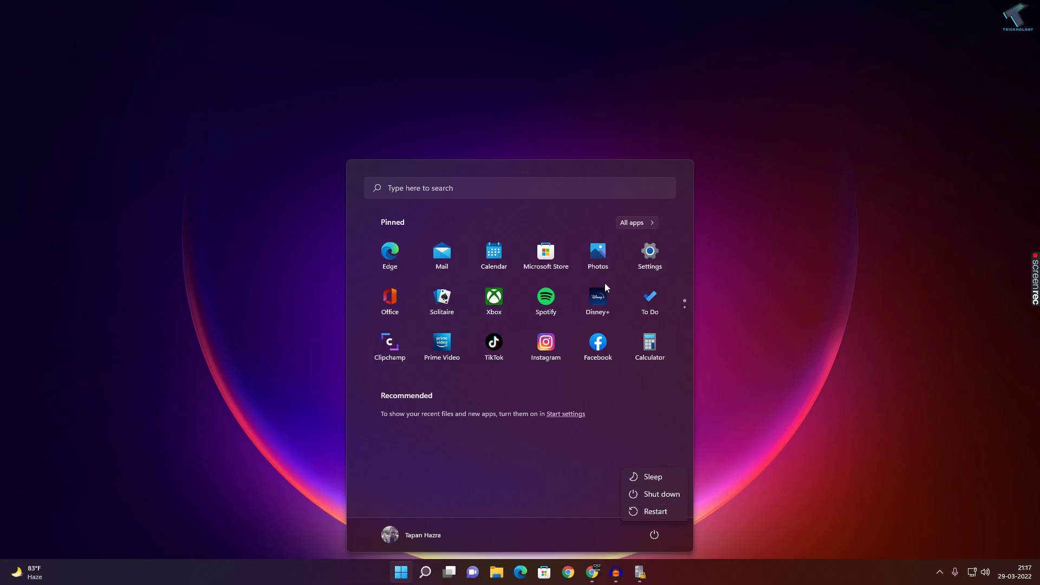
pyautogui.click(648, 268)
pyautogui.click(648, 269)
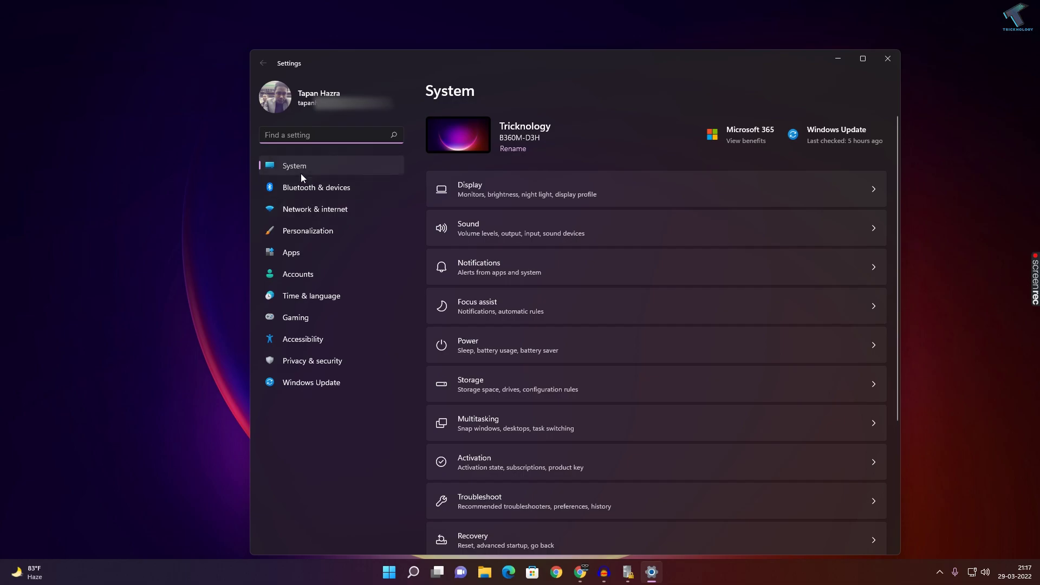
# Run the Power troubleshooter from System > Troubleshoot > Other troubleshooters.
pyautogui.click(306, 169)
pyautogui.scroll(-3, 630, 279)
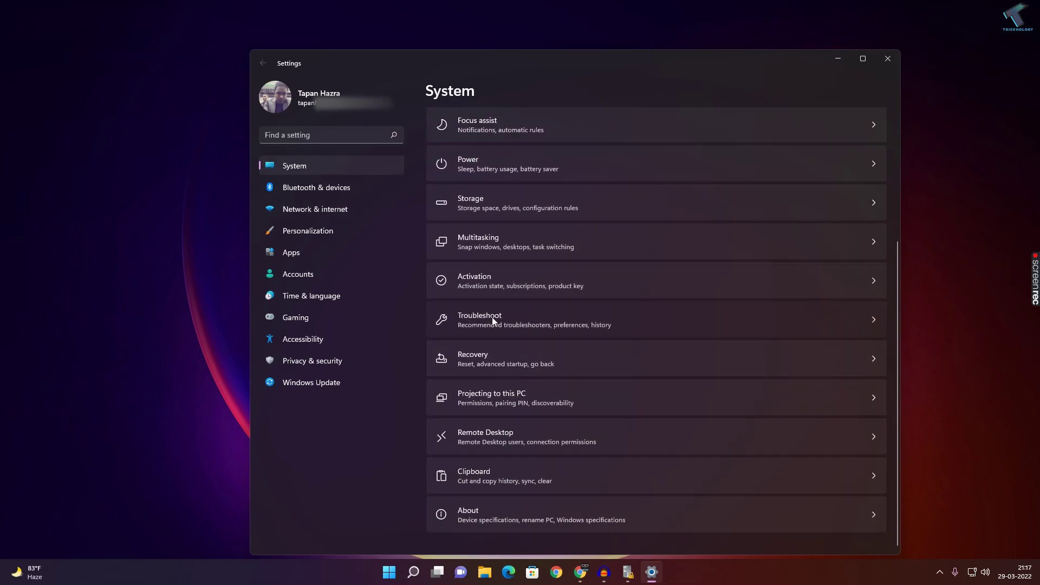
pyautogui.click(492, 320)
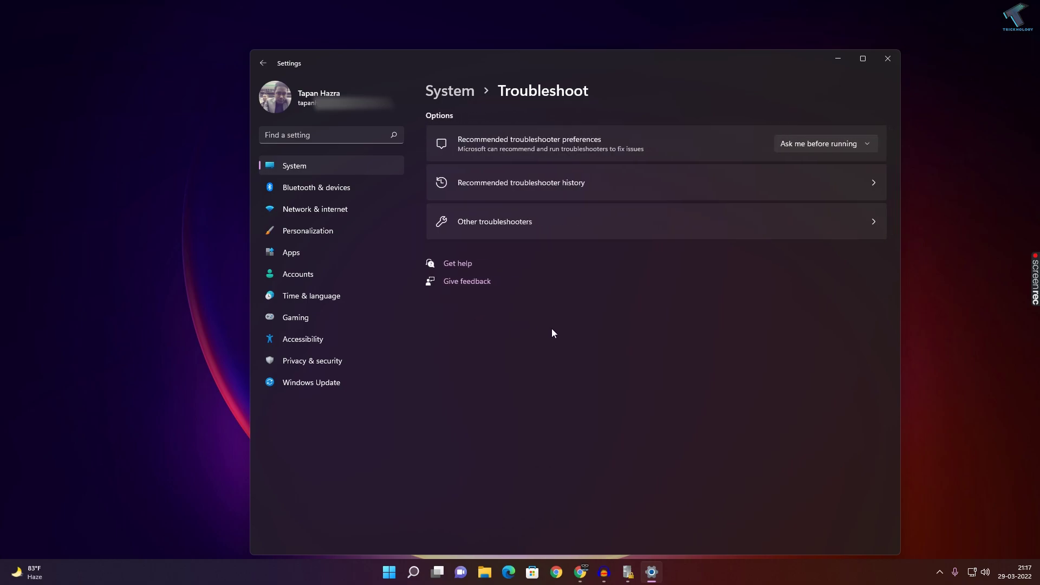
pyautogui.click(512, 225)
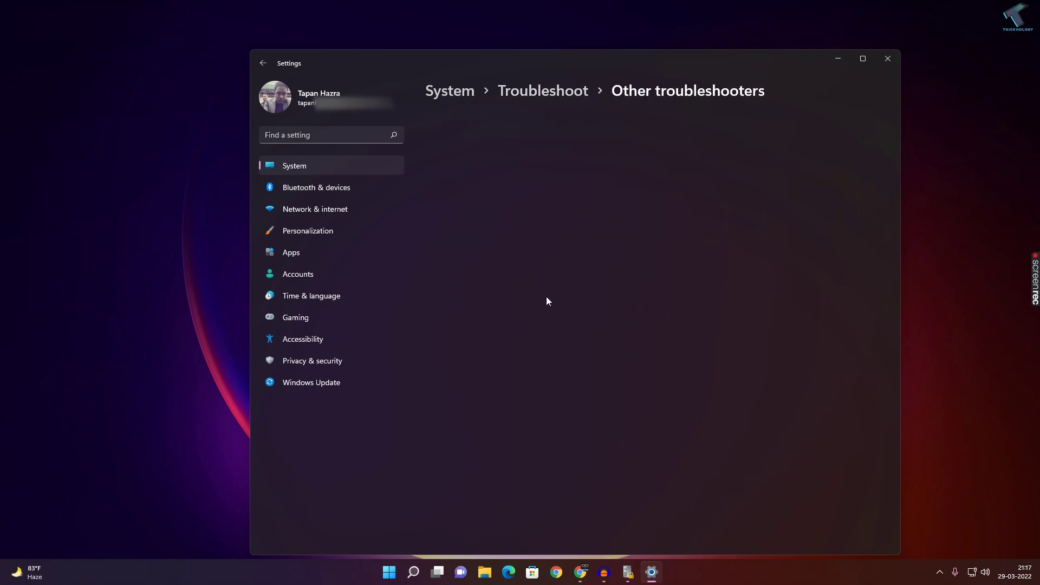
pyautogui.scroll(-1, 529, 388)
pyautogui.scroll(-2, 515, 367)
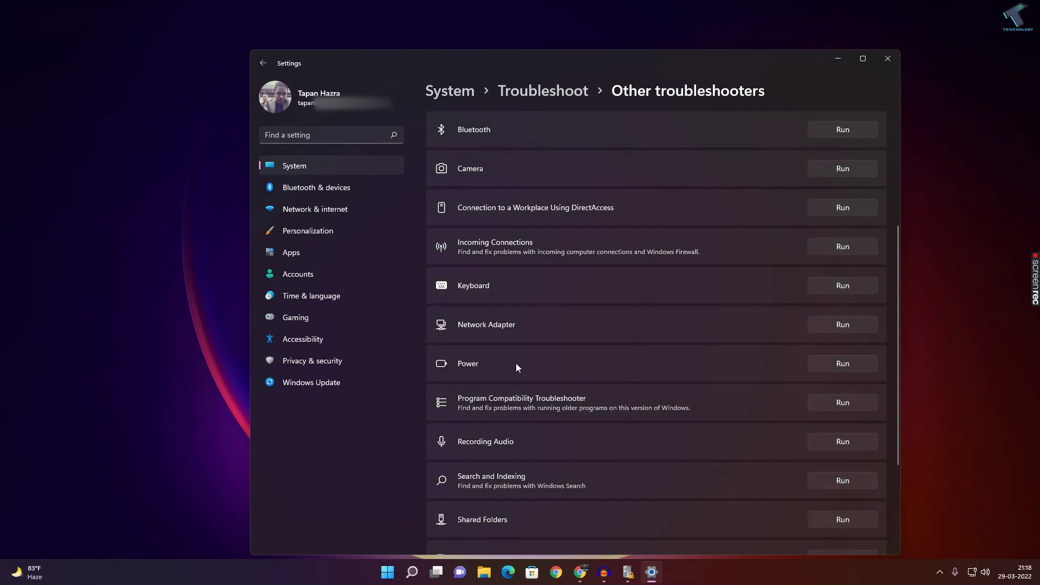
pyautogui.click(837, 361)
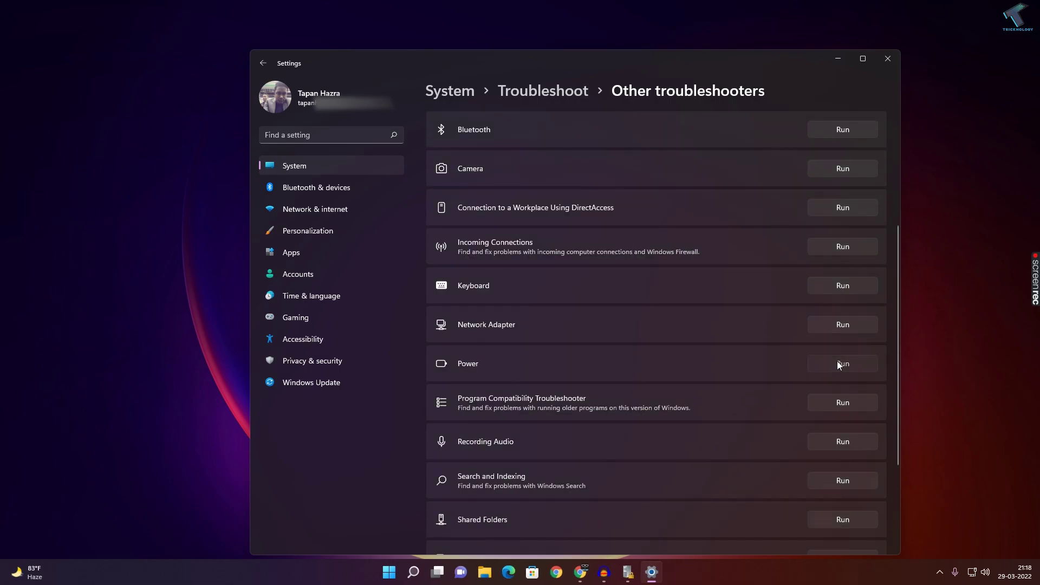